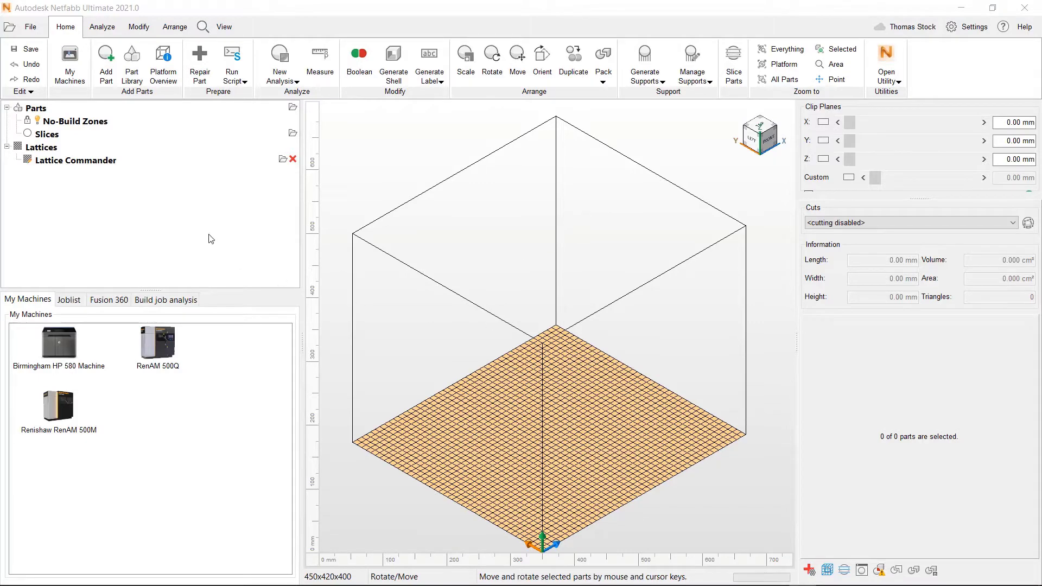
# Search 'One' and add the One Click Metal MPRINT (150 x 150 x 150 mm) to My Machines.
pyautogui.click(67, 76)
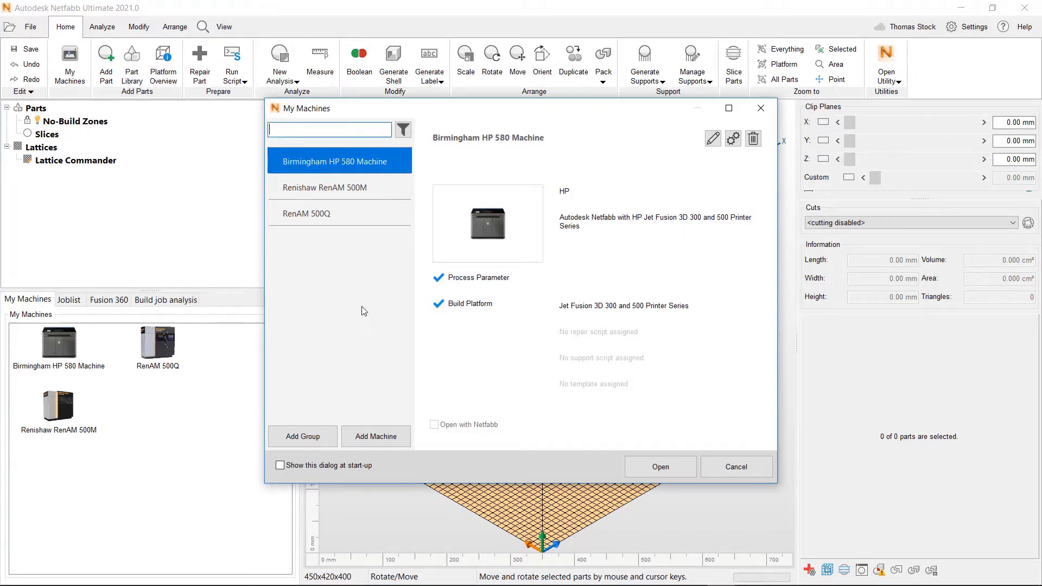
pyautogui.click(380, 444)
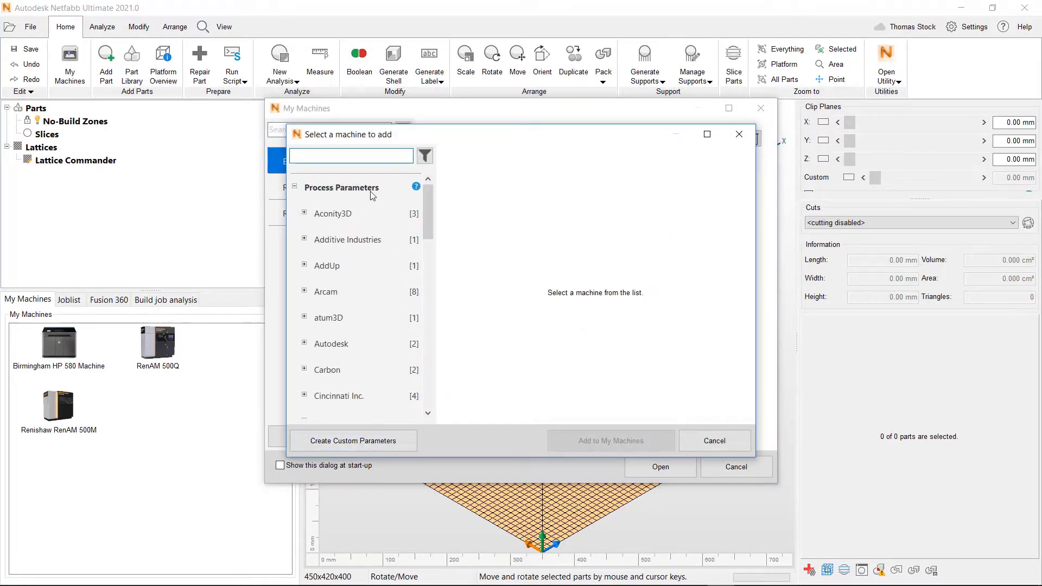
pyautogui.write('One')
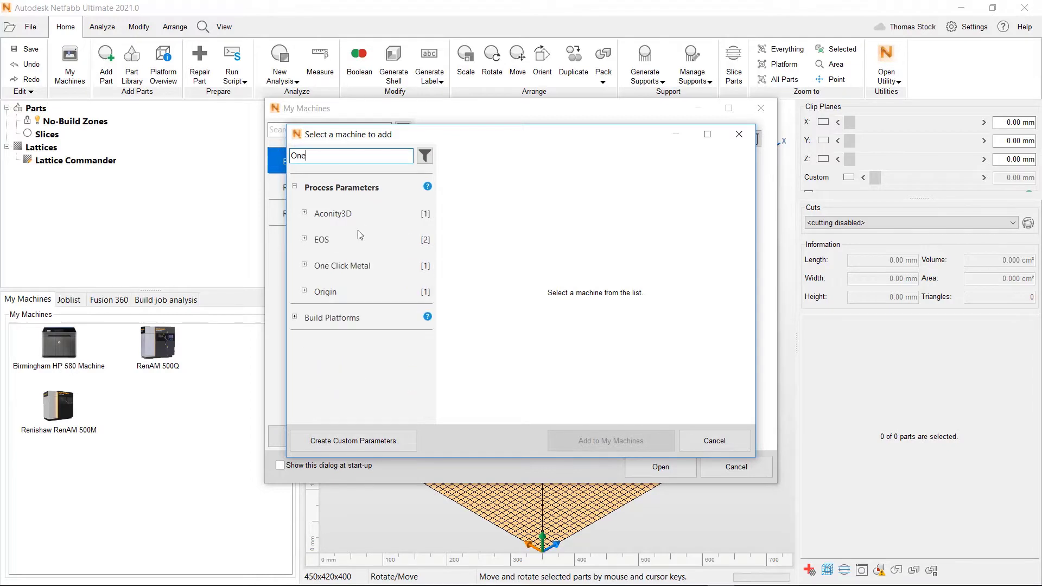
pyautogui.click(304, 266)
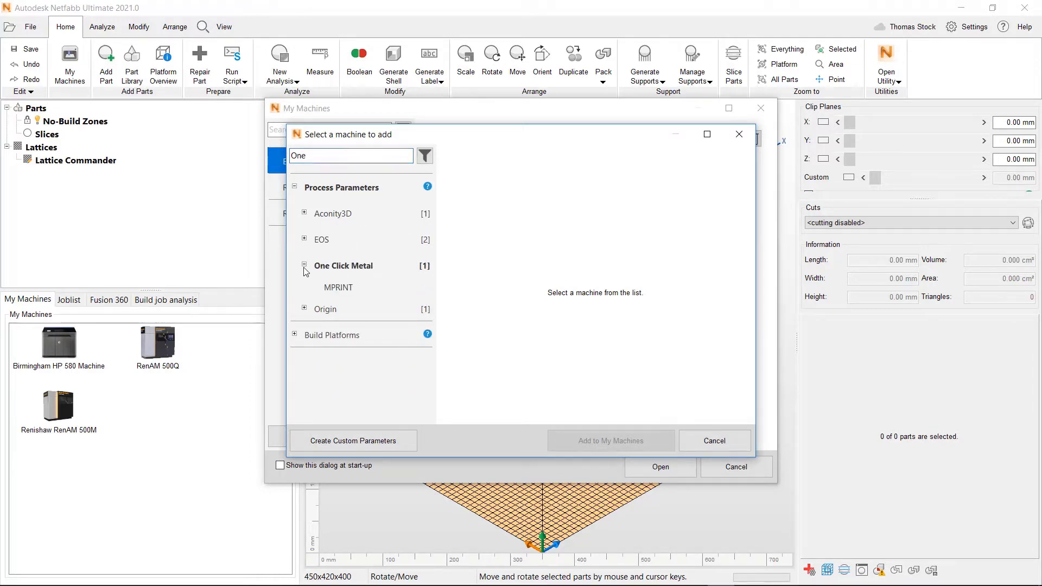
pyautogui.click(346, 288)
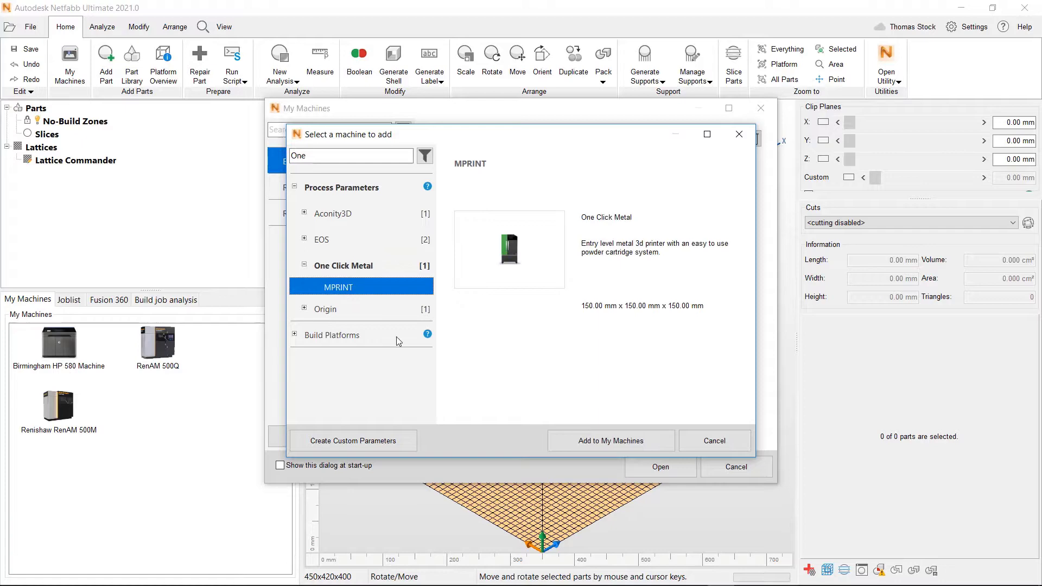
pyautogui.click(647, 442)
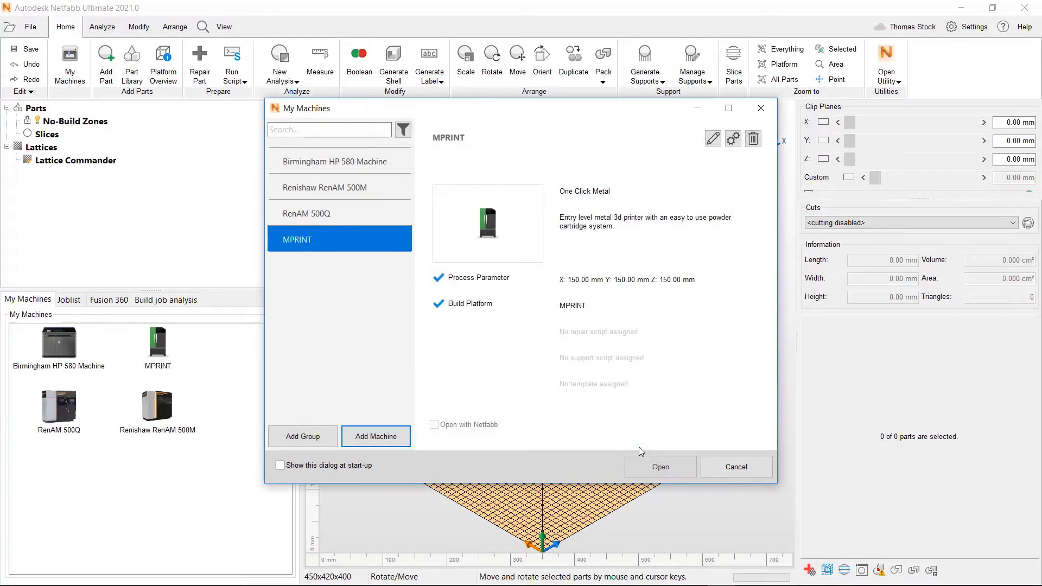
# Open a build job on the MPRINT machine and select its 150 × 150 × 175 mm platform.
pyautogui.click(656, 469)
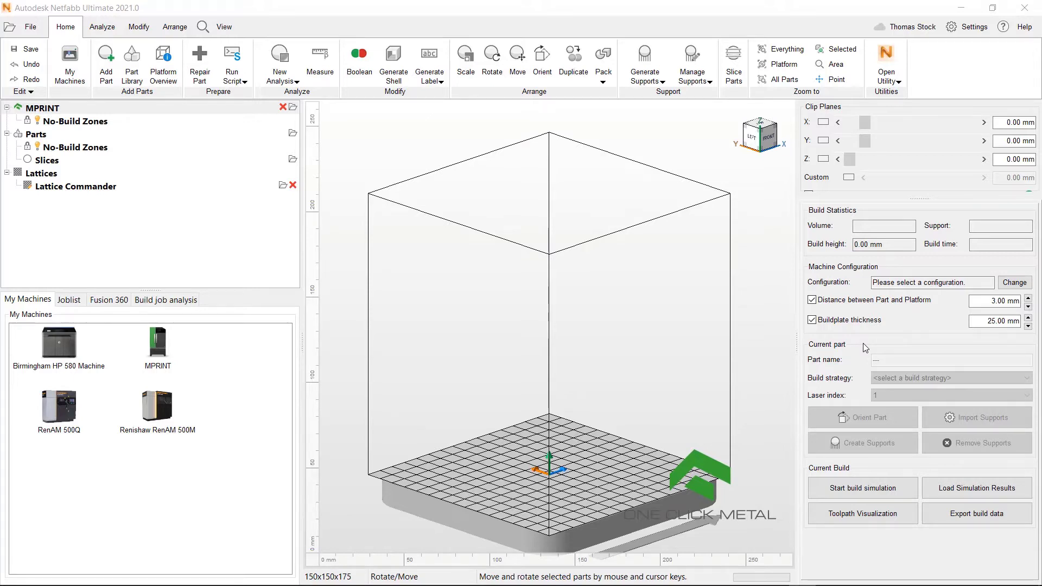
pyautogui.click(170, 236)
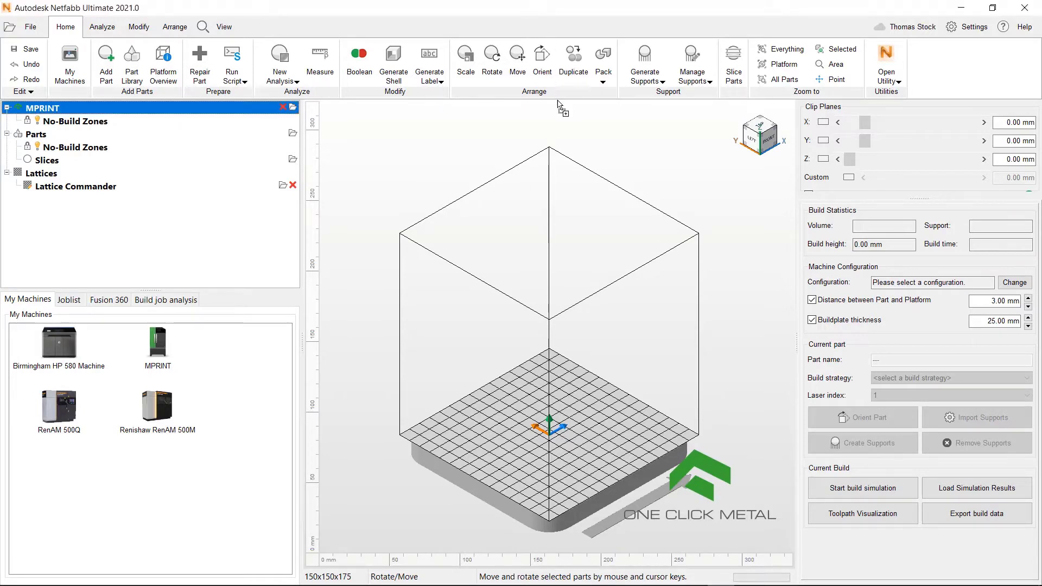
# Drop the 1-80-P5 Wasserkuehler AM (broken) part onto the platform, ignoring its mesh errors.
pyautogui.moveTo(559, 106); pyautogui.dragTo(555, 220)
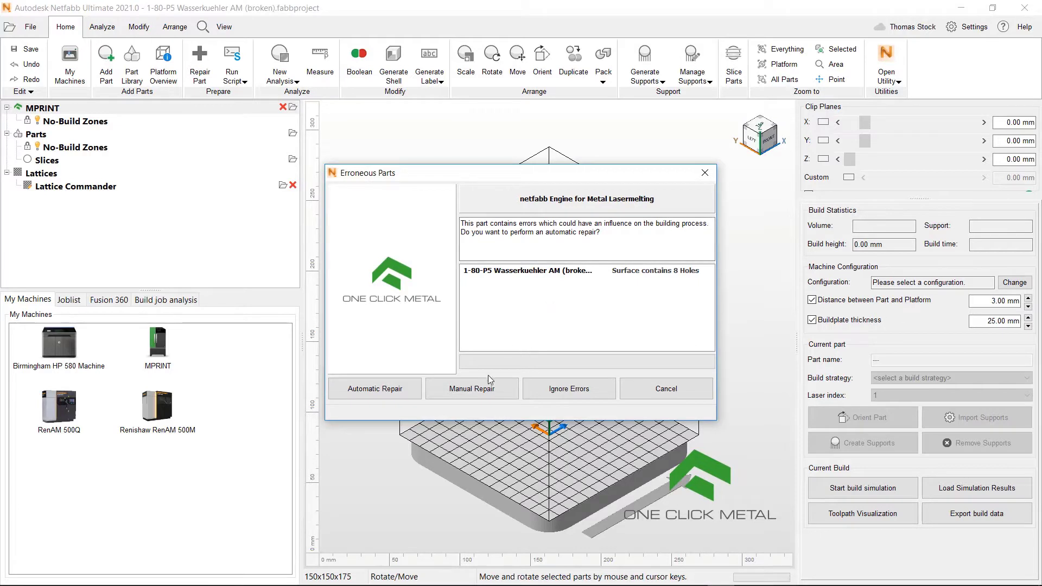
pyautogui.click(563, 394)
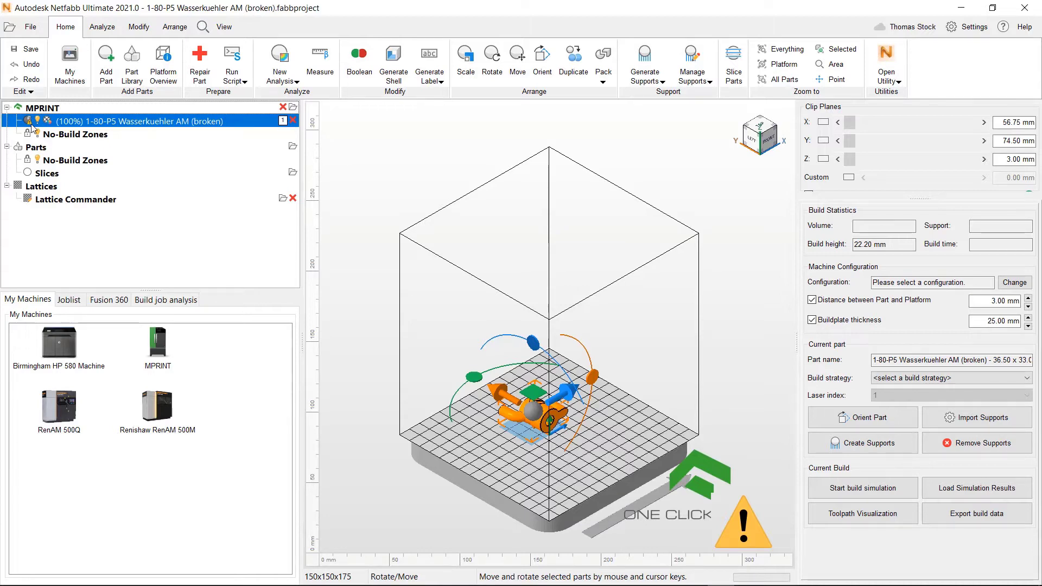
# Open Part Repair for the water cooler and update its status, showing 8 holes and 2 shells.
pyautogui.click(200, 65)
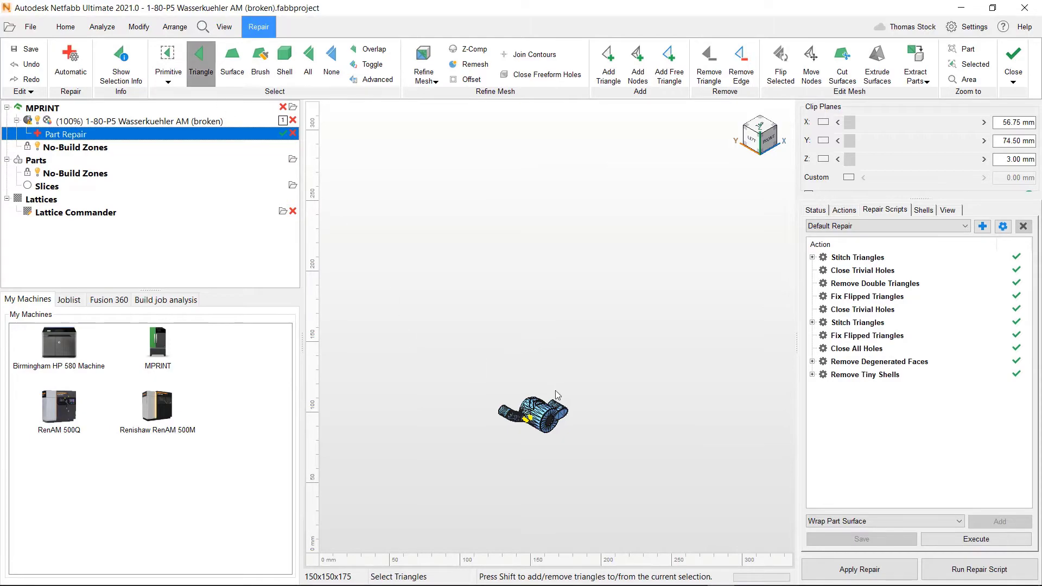
pyautogui.scroll(8, 557, 395)
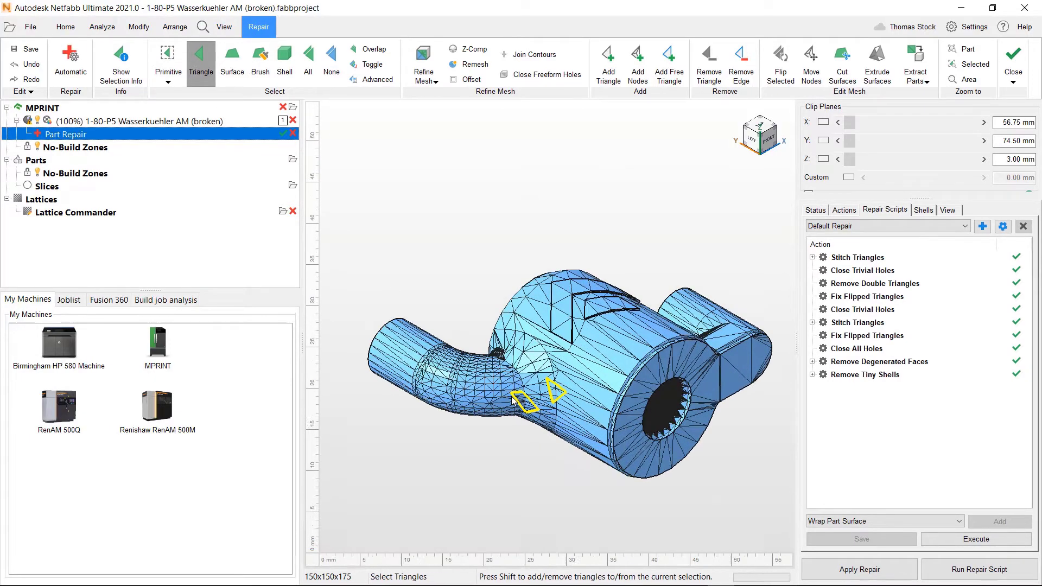
pyautogui.moveTo(581, 341); pyautogui.dragTo(757, 289, button='right')
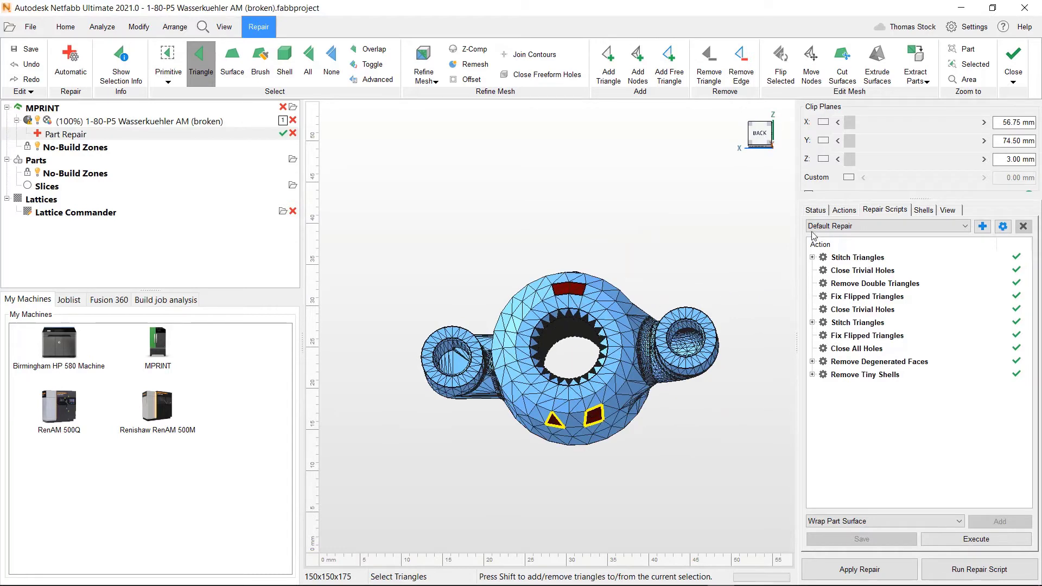
pyautogui.click(819, 211)
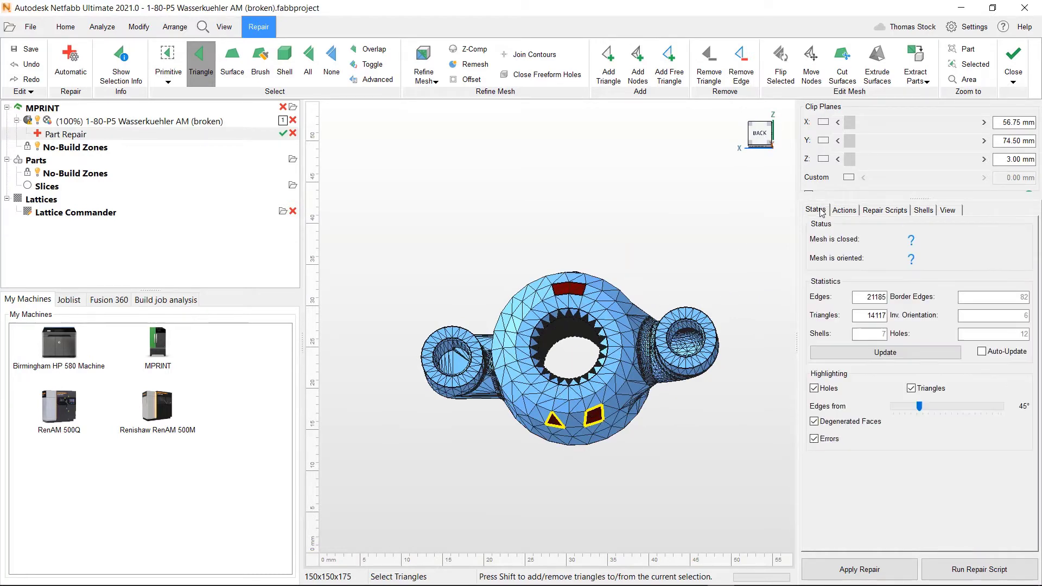
pyautogui.click(858, 356)
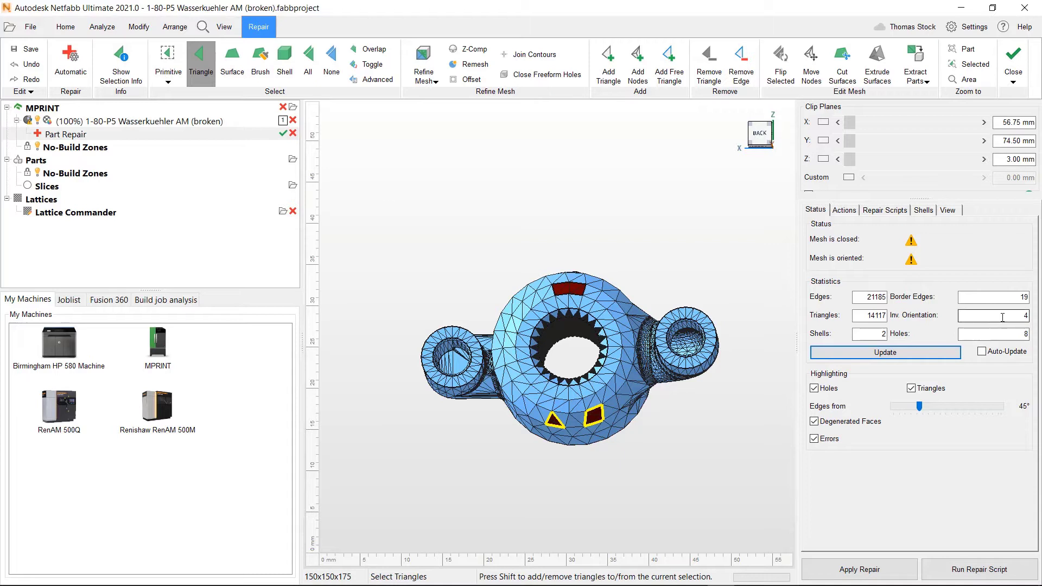
pyautogui.click(885, 210)
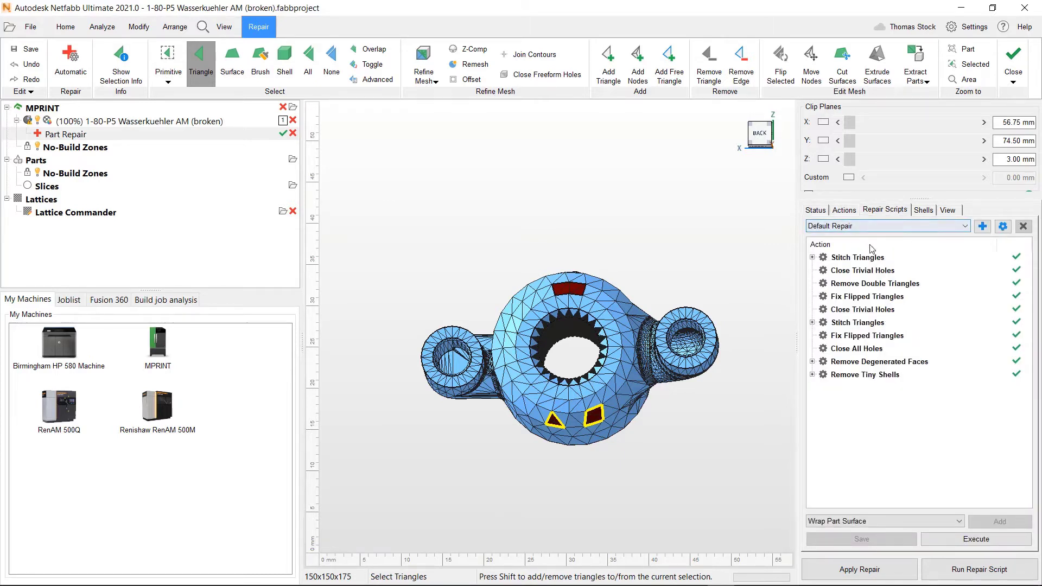
# Run an automatic repair script on the water cooler, picking Extended Repair, then Default Repair.
pyautogui.click(880, 228)
pyautogui.click(867, 256)
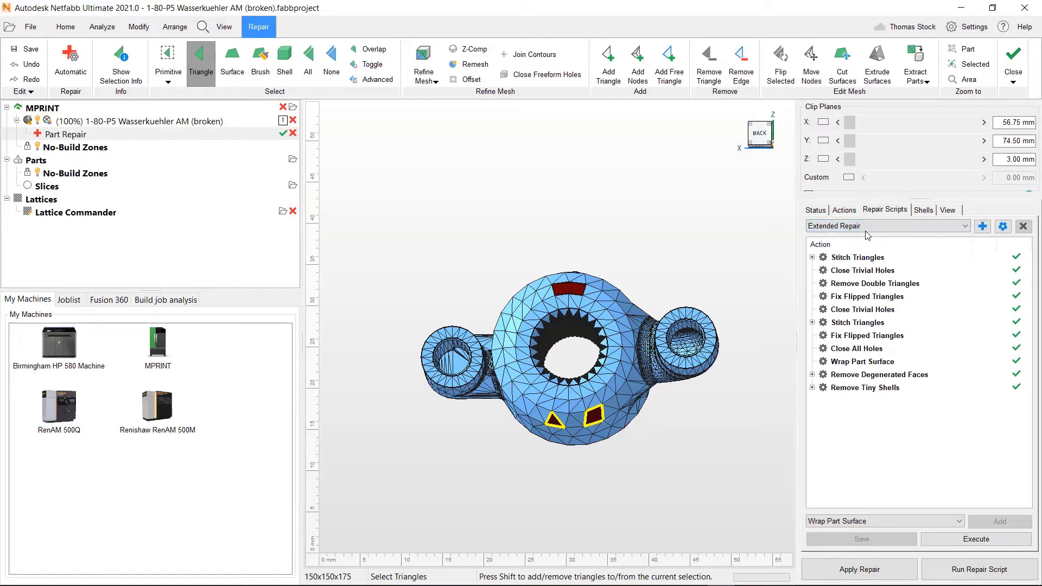
pyautogui.click(983, 571)
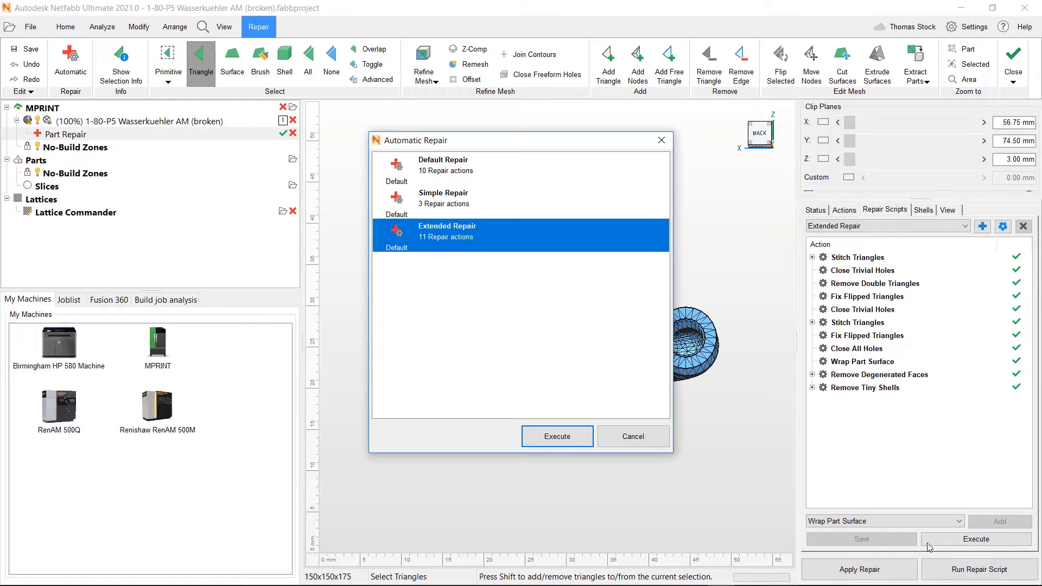
pyautogui.click(494, 164)
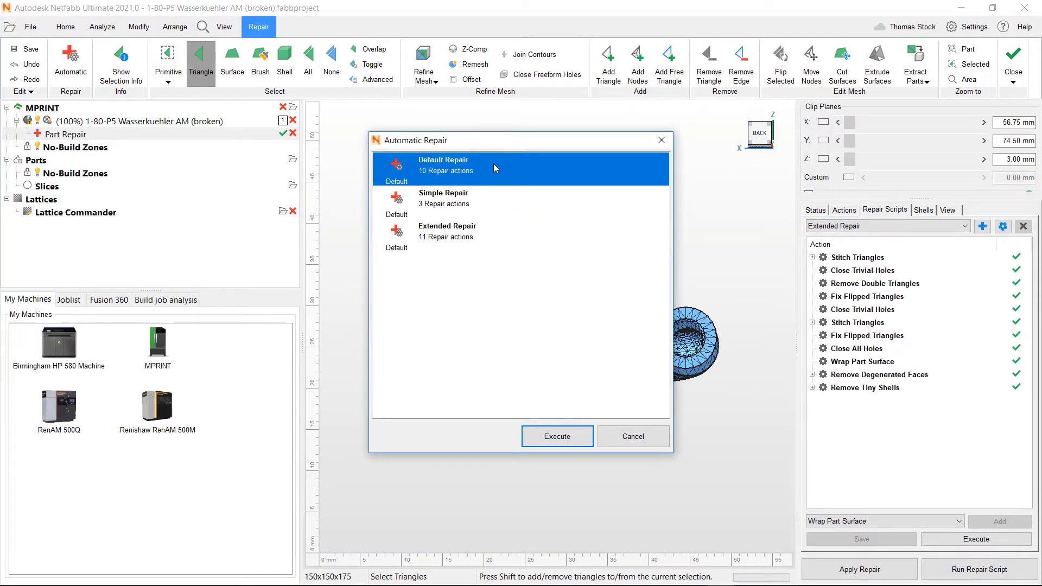
pyautogui.click(558, 437)
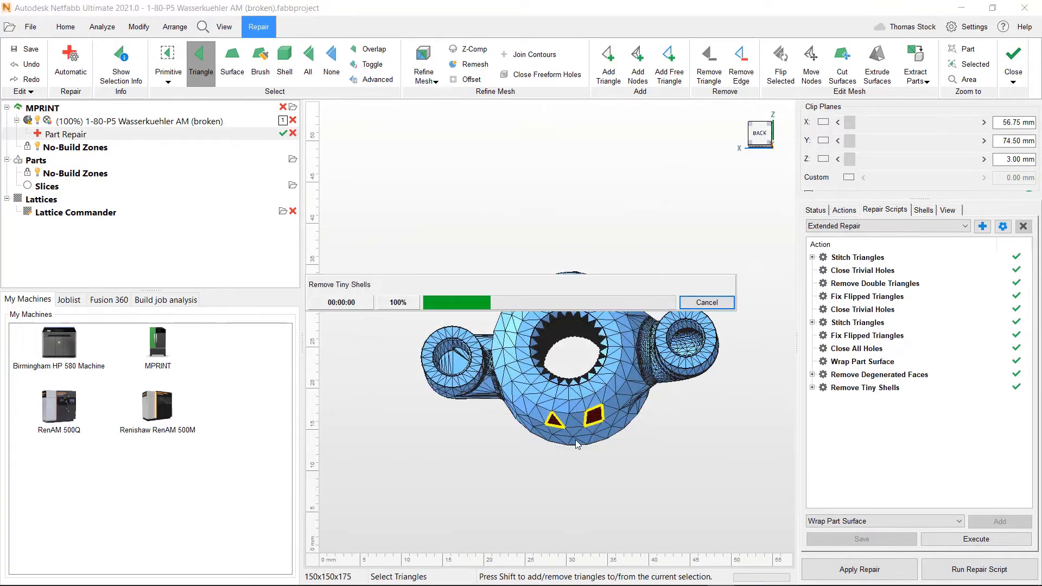
# Apply the repair, keeping the original part alongside the repaired copy.
pyautogui.moveTo(596, 395); pyautogui.dragTo(609, 333, button='right')
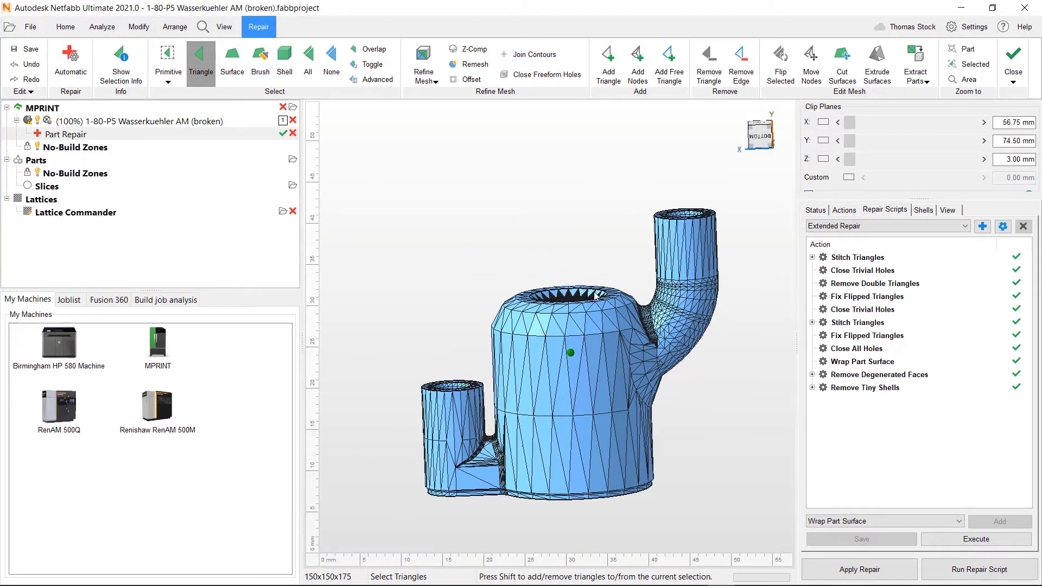
pyautogui.click(874, 575)
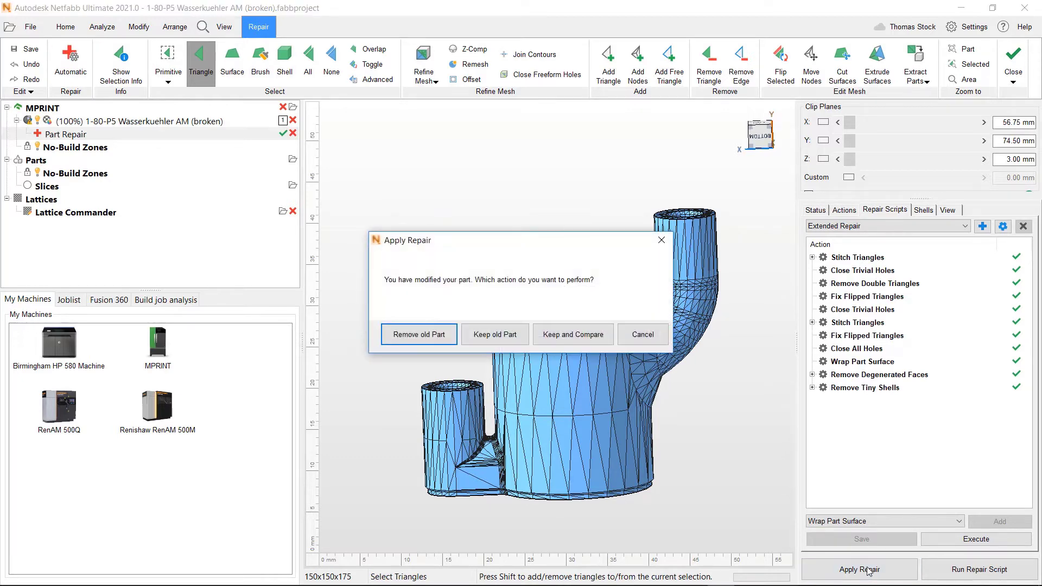
pyautogui.click(493, 335)
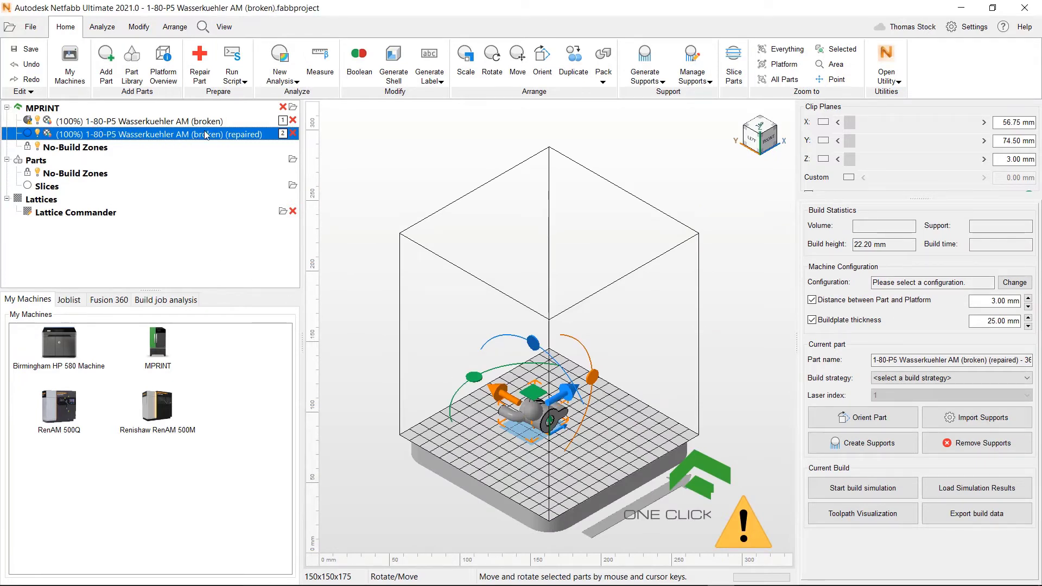
pyautogui.click(39, 122)
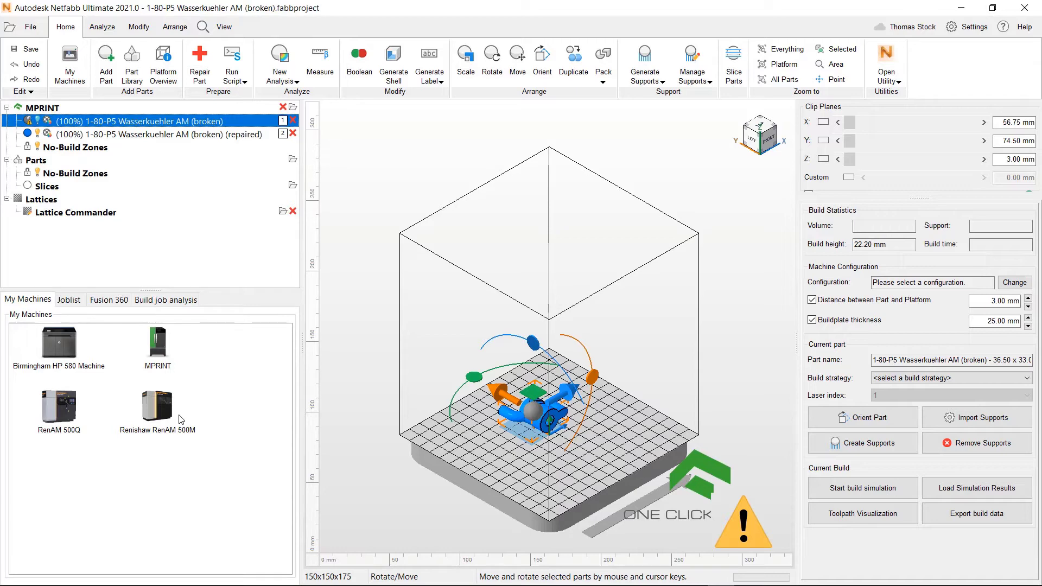
pyautogui.moveTo(422, 357); pyautogui.dragTo(607, 459, button='right')
pyautogui.scroll(3, 552, 452)
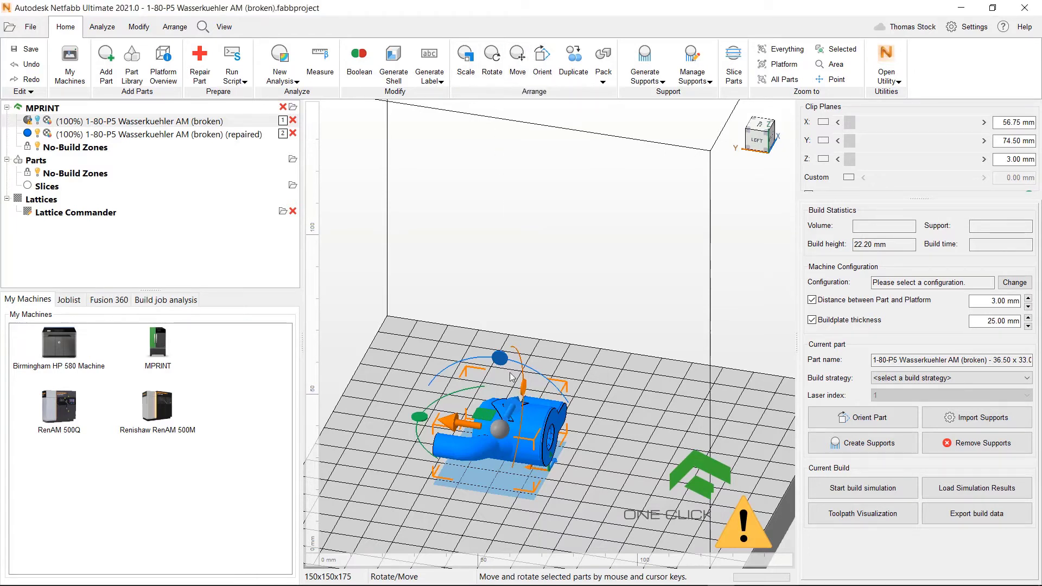
# Rotate the repaired part exactly 90° upright, giving a 36.00 mm build height.
pyautogui.click(503, 358)
pyautogui.moveTo(501, 356); pyautogui.dragTo(577, 444)
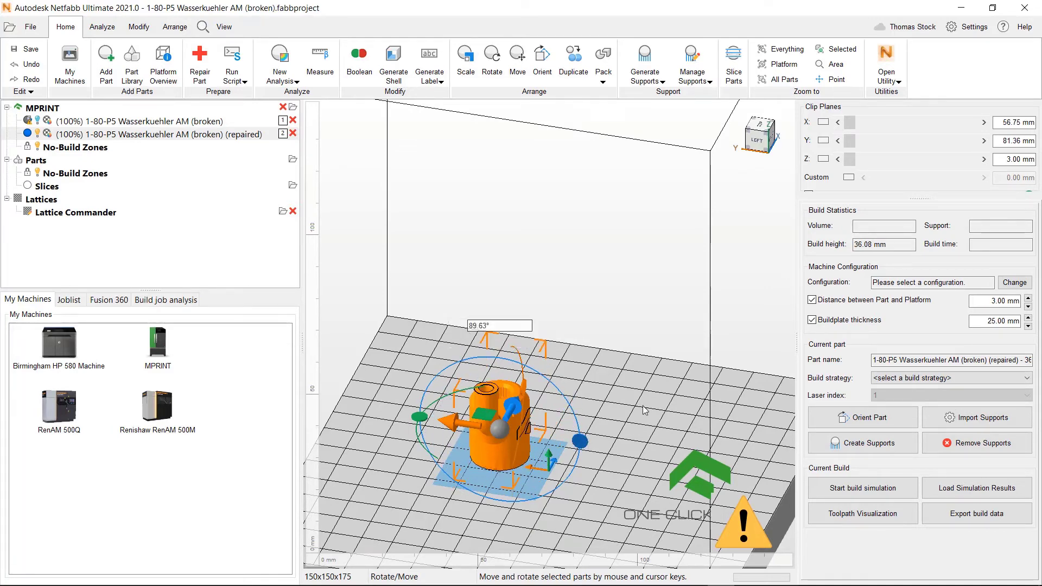
pyautogui.moveTo(549, 348); pyautogui.dragTo(529, 324, button='right')
pyautogui.click(529, 323)
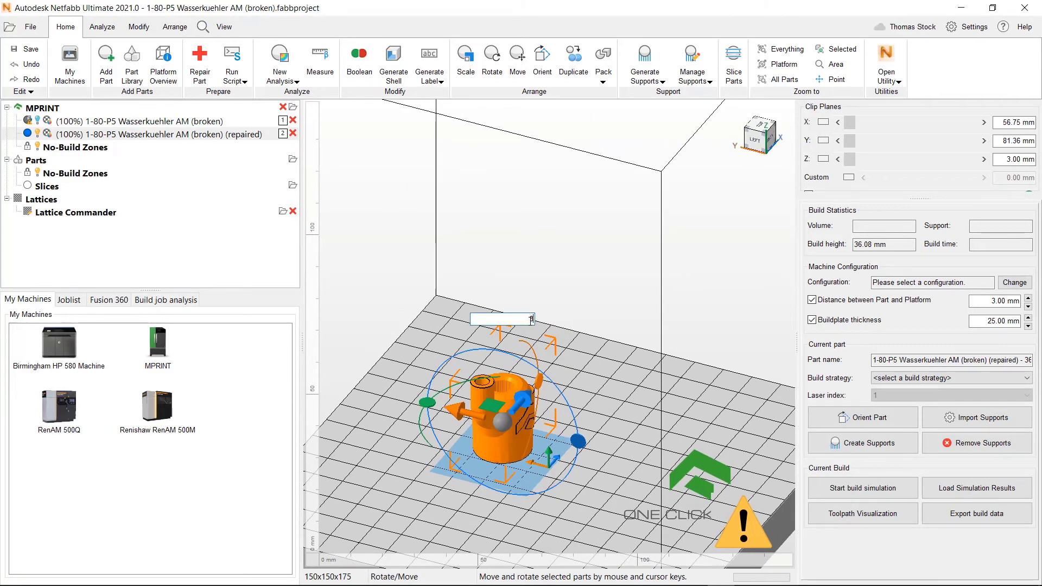
pyautogui.write('90')
pyautogui.press('Return')
pyautogui.click(627, 234)
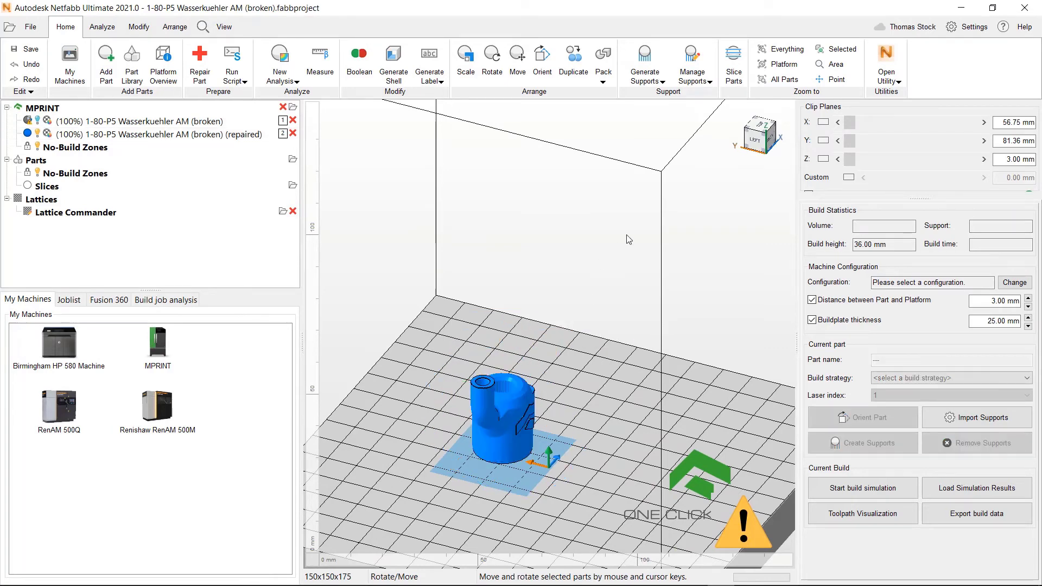
pyautogui.moveTo(627, 234); pyautogui.dragTo(610, 372, button='right')
pyautogui.moveTo(587, 332); pyautogui.dragTo(580, 350)
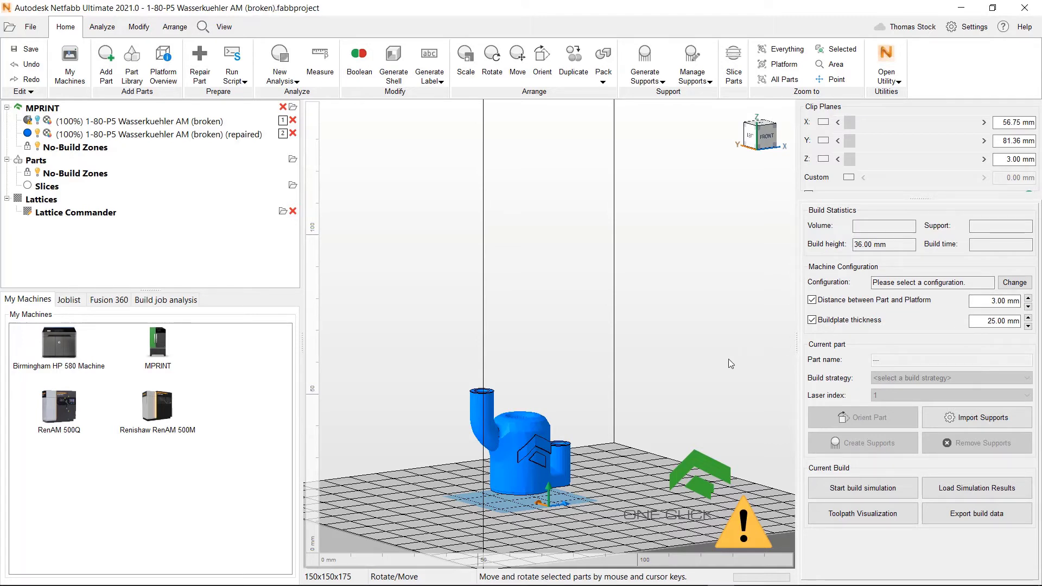
# Search orientations for the repaired part with Basic Ranking, yielding 11 ranked candidates.
pyautogui.click(544, 443)
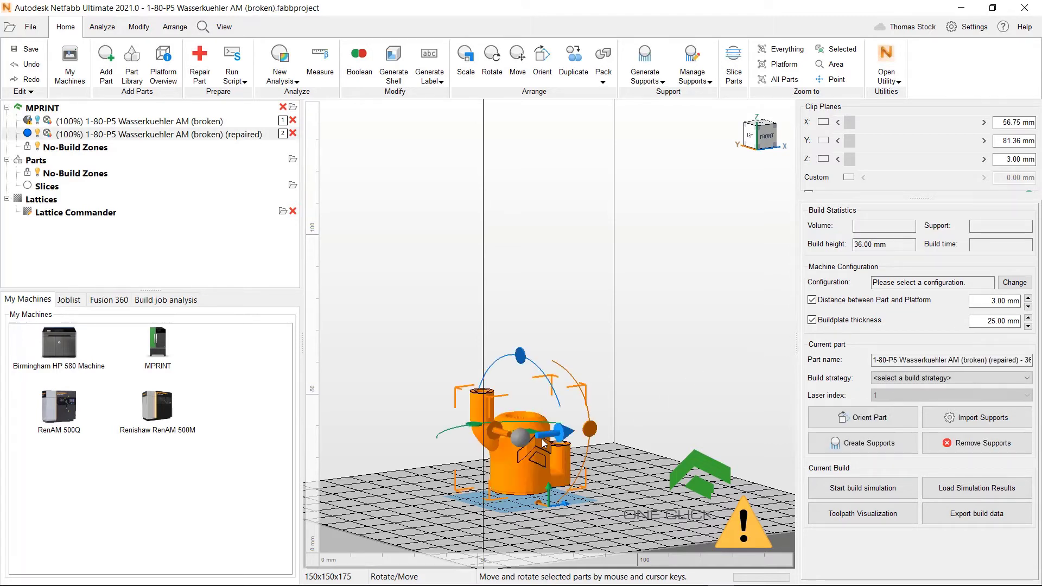
pyautogui.click(860, 418)
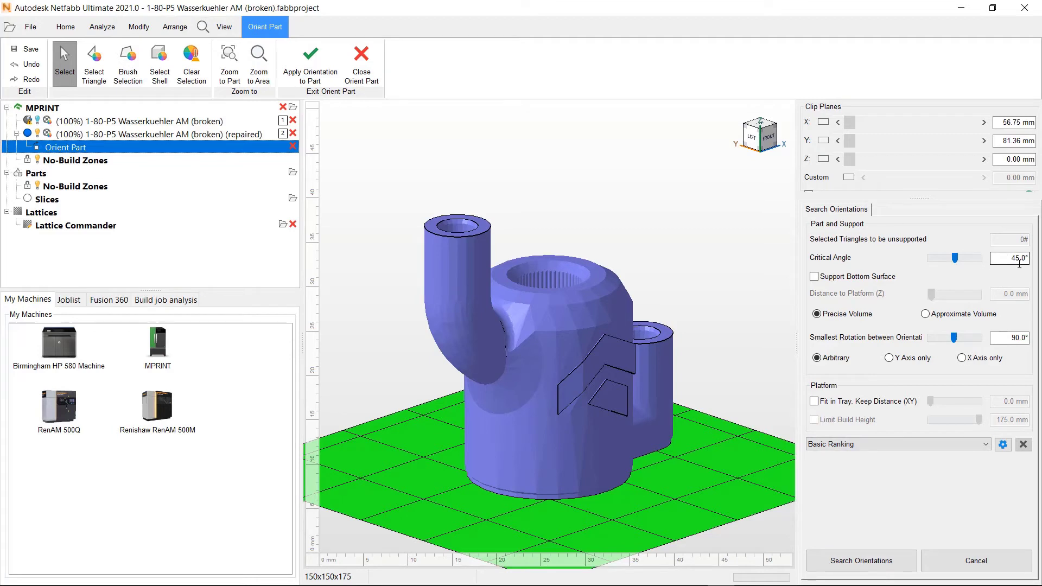
pyautogui.click(897, 445)
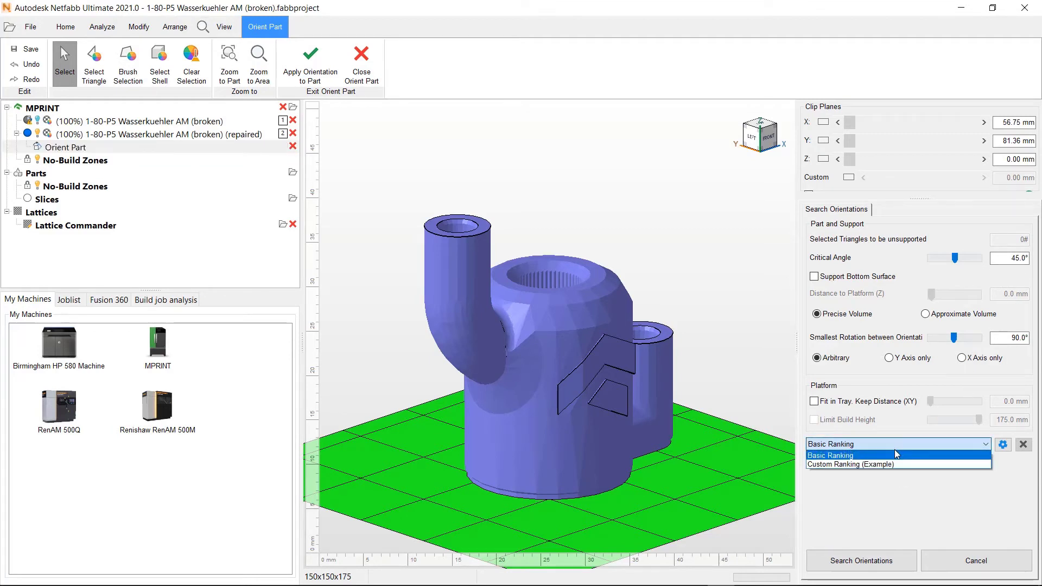
pyautogui.click(899, 471)
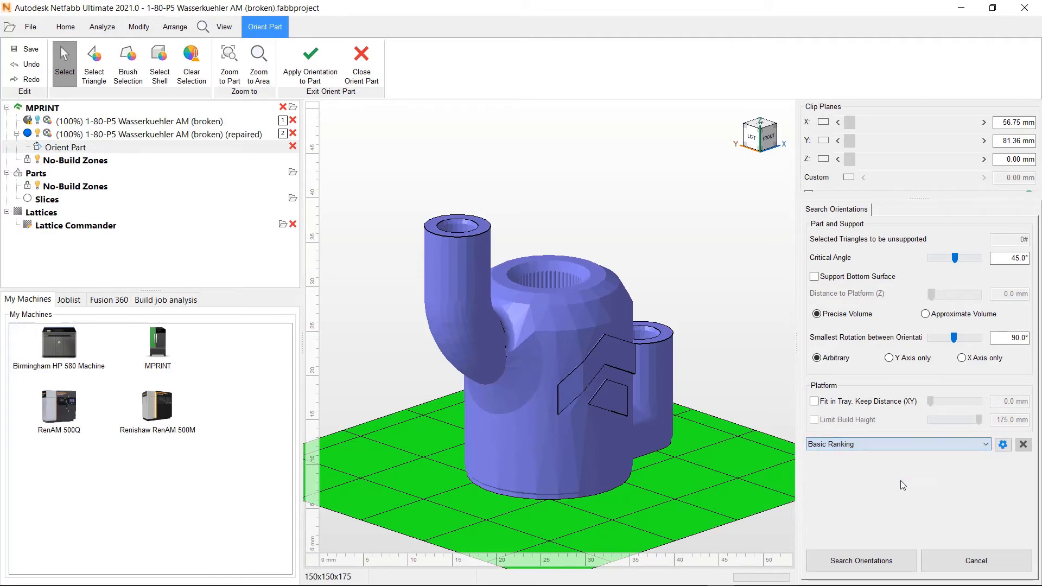
pyautogui.click(879, 570)
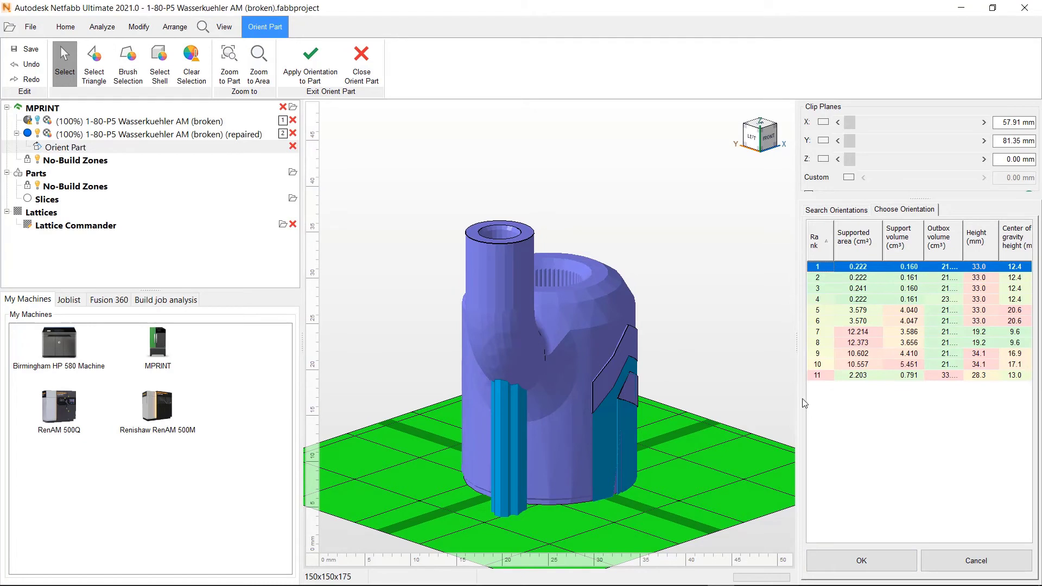
# Preview orientation ranks 2 through 11, then reselect rank 1 (0.222 cm² supported, 33.0 mm).
pyautogui.click(878, 279)
pyautogui.click(873, 294)
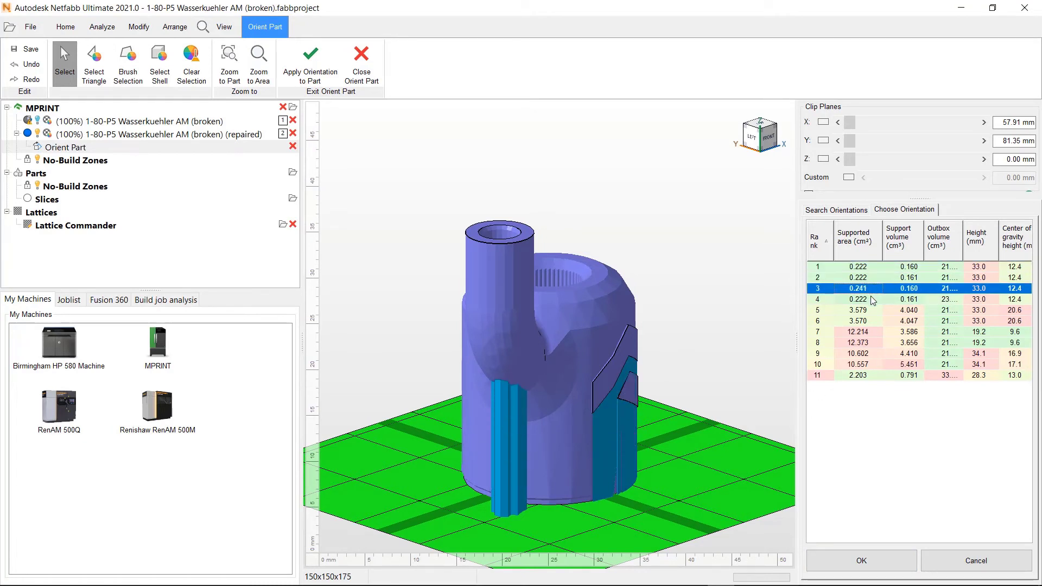
pyautogui.click(871, 311)
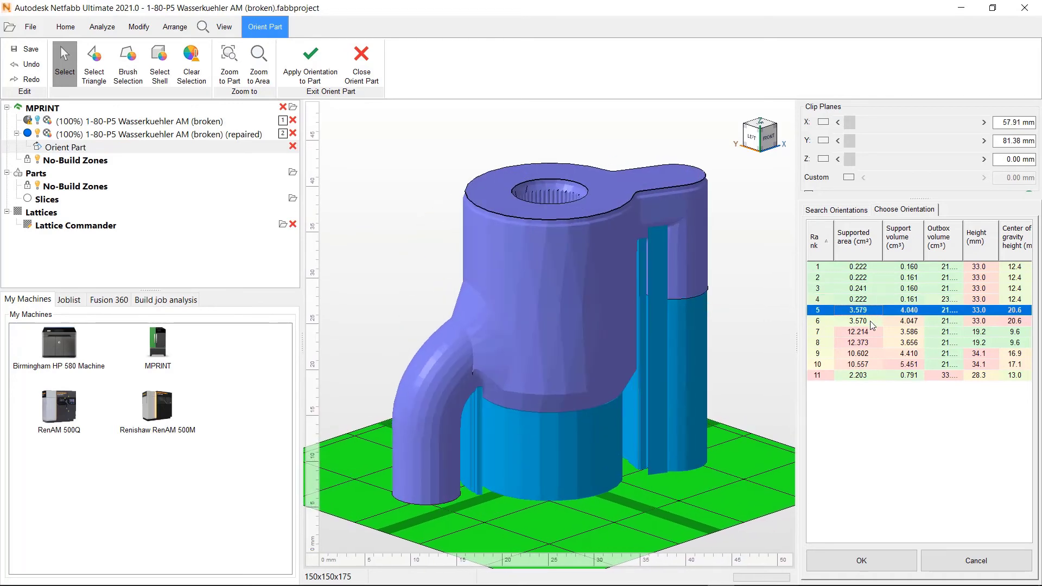
pyautogui.click(873, 332)
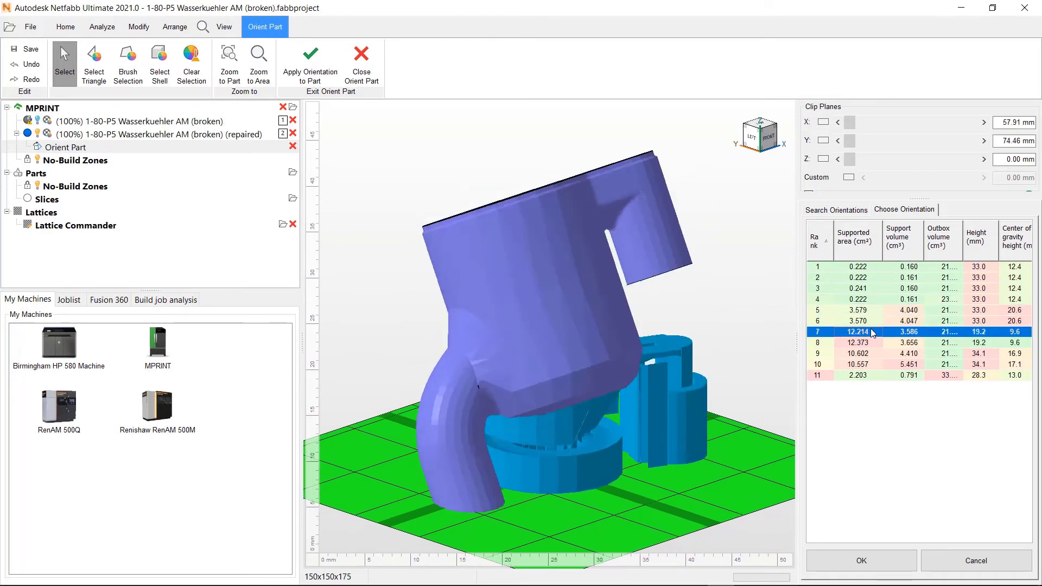
pyautogui.click(874, 347)
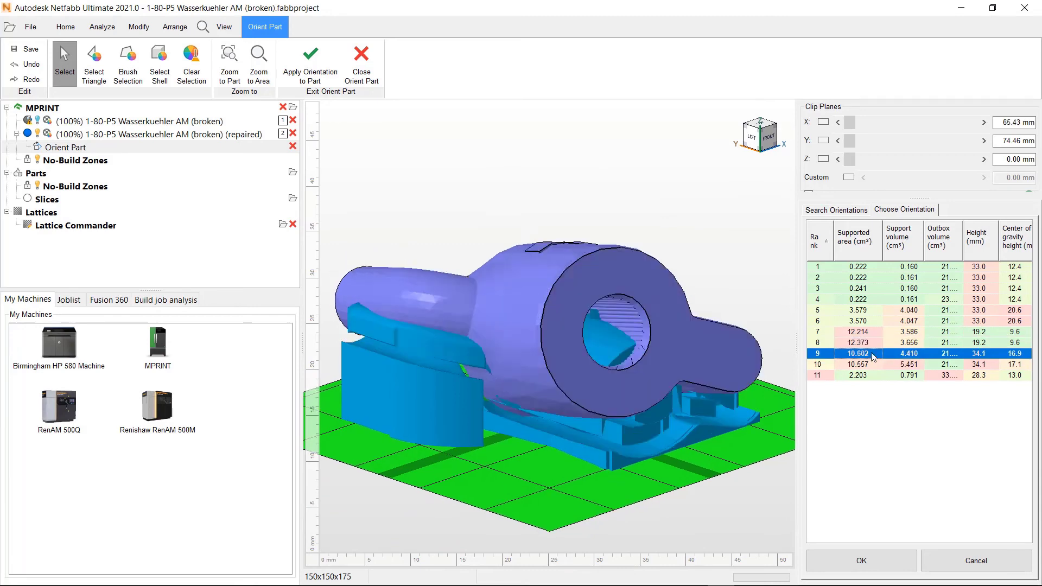
pyautogui.click(873, 356)
pyautogui.click(872, 368)
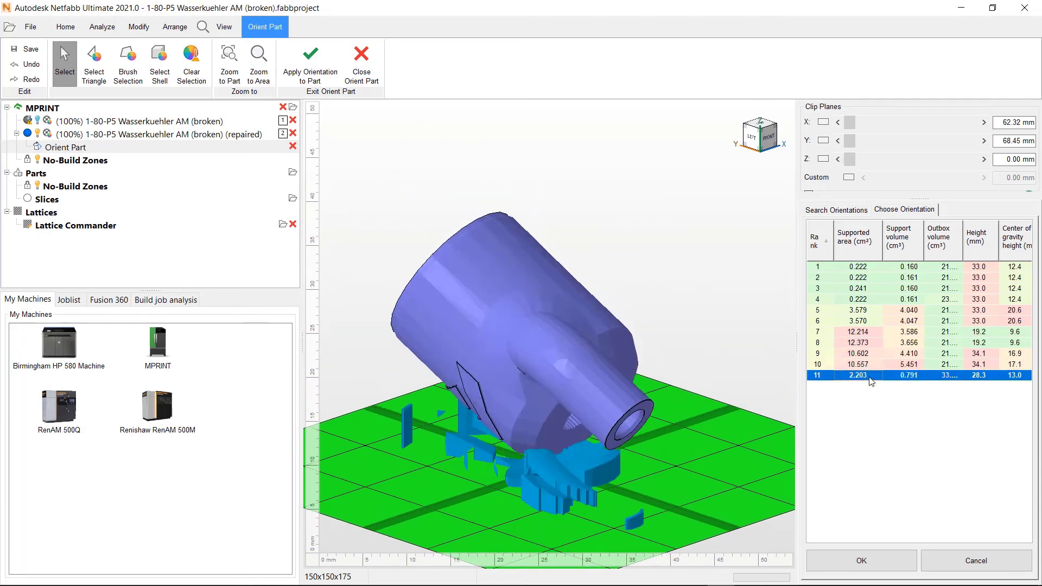
pyautogui.click(871, 376)
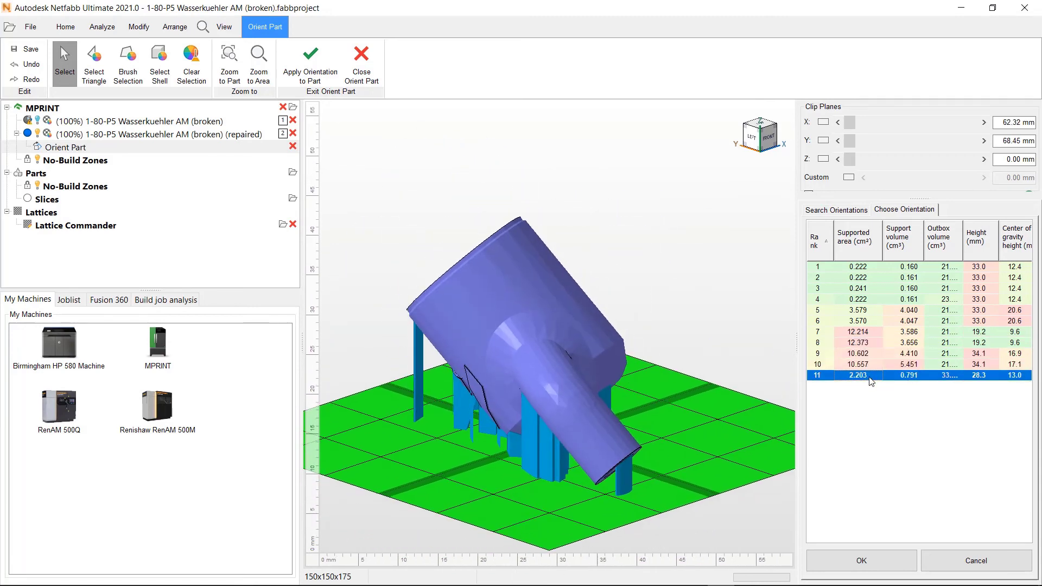
pyautogui.click(855, 268)
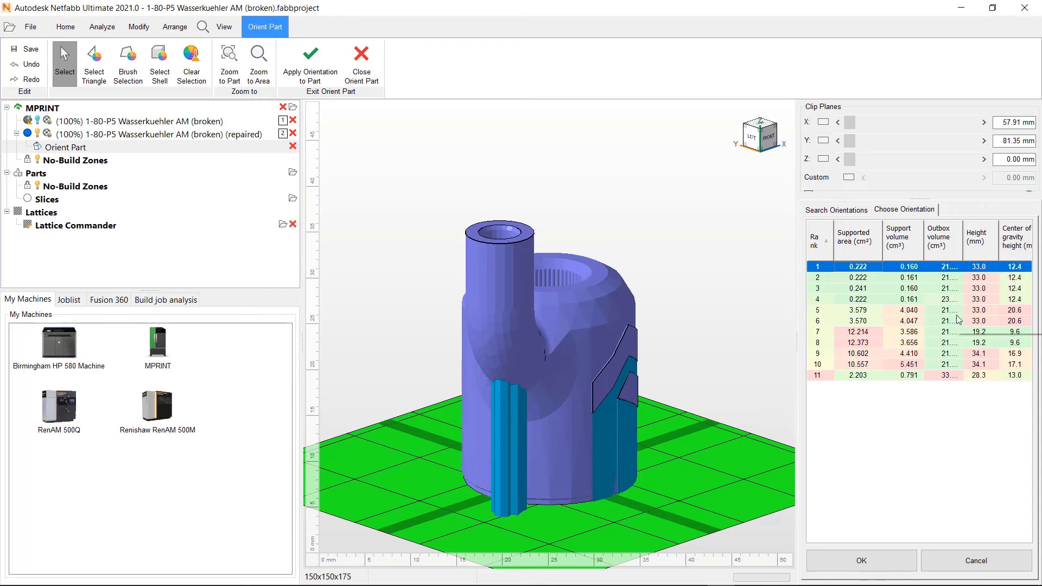
# Accept the rank-1 orientation and view the upright part at 36.00 mm build height.
pyautogui.click(879, 568)
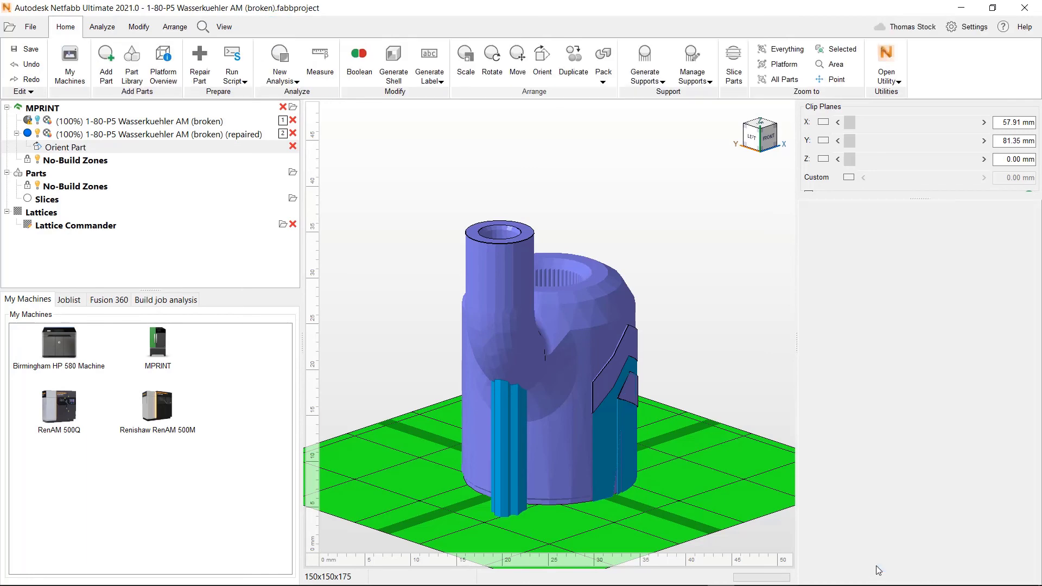
pyautogui.click(511, 443)
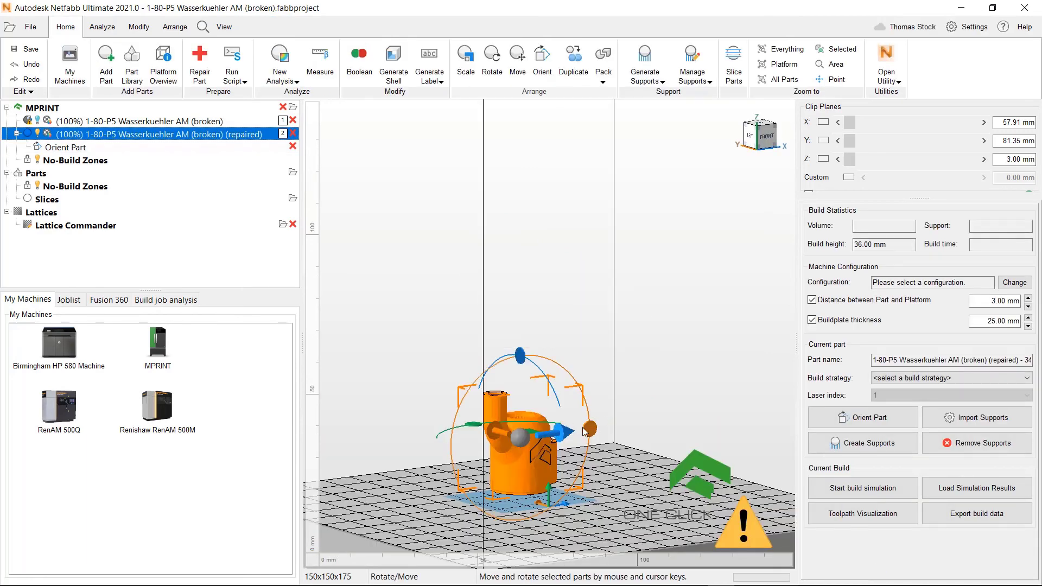
pyautogui.moveTo(697, 393); pyautogui.dragTo(687, 328, button='right')
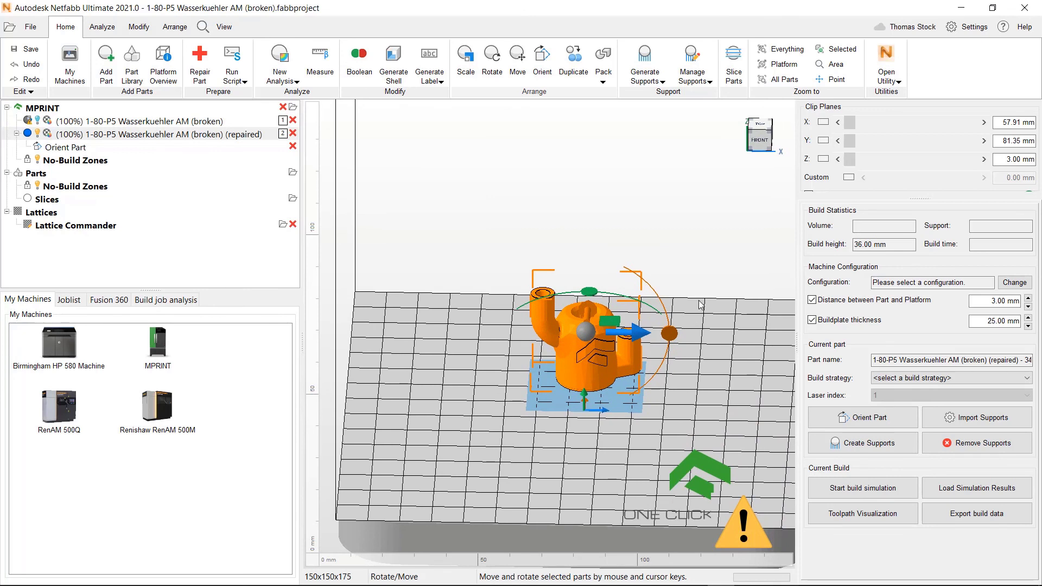